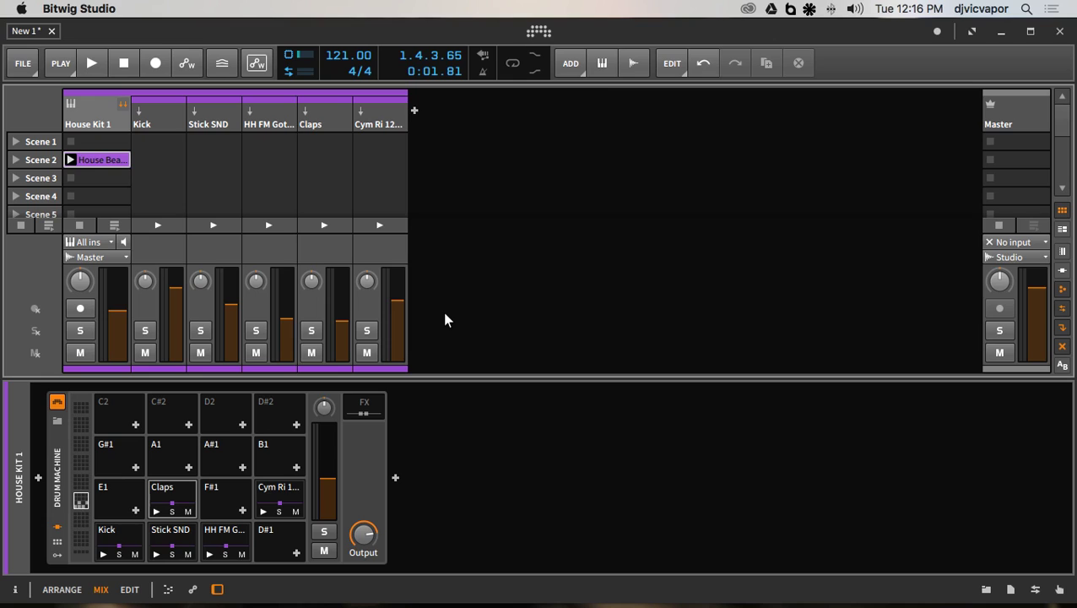
- Play and stop the beat, then open the House Beat 04 clip's drum notes in the note editor
key("space")
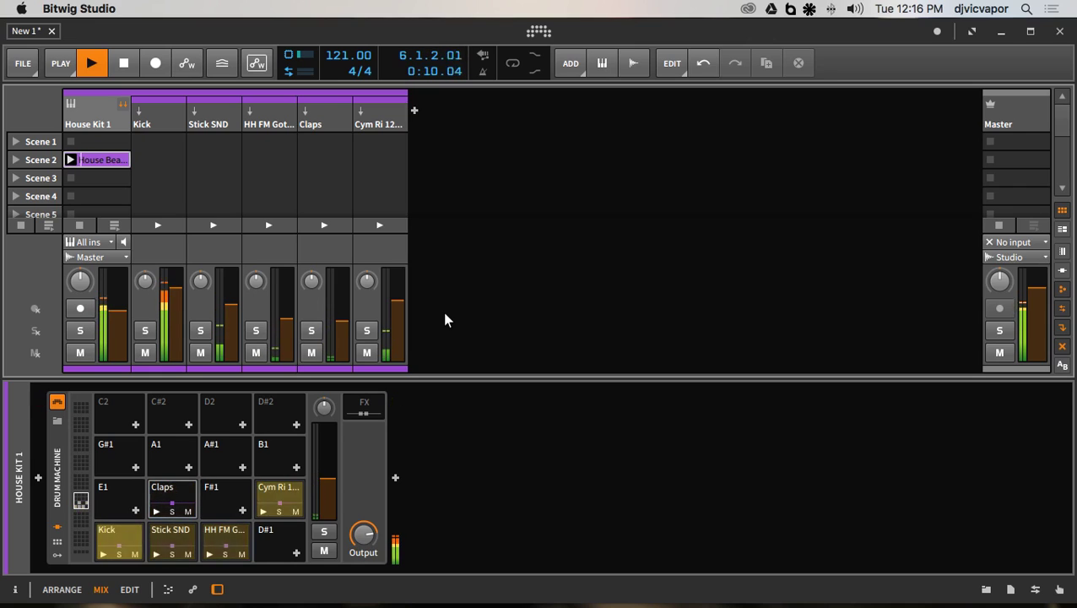
key("space")
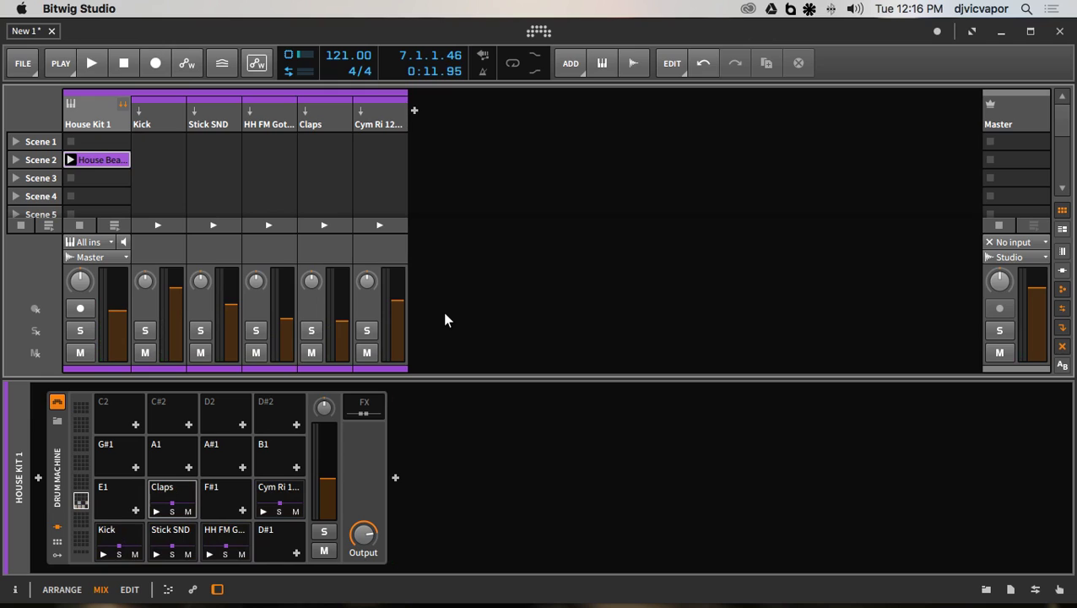
double_click(90, 159)
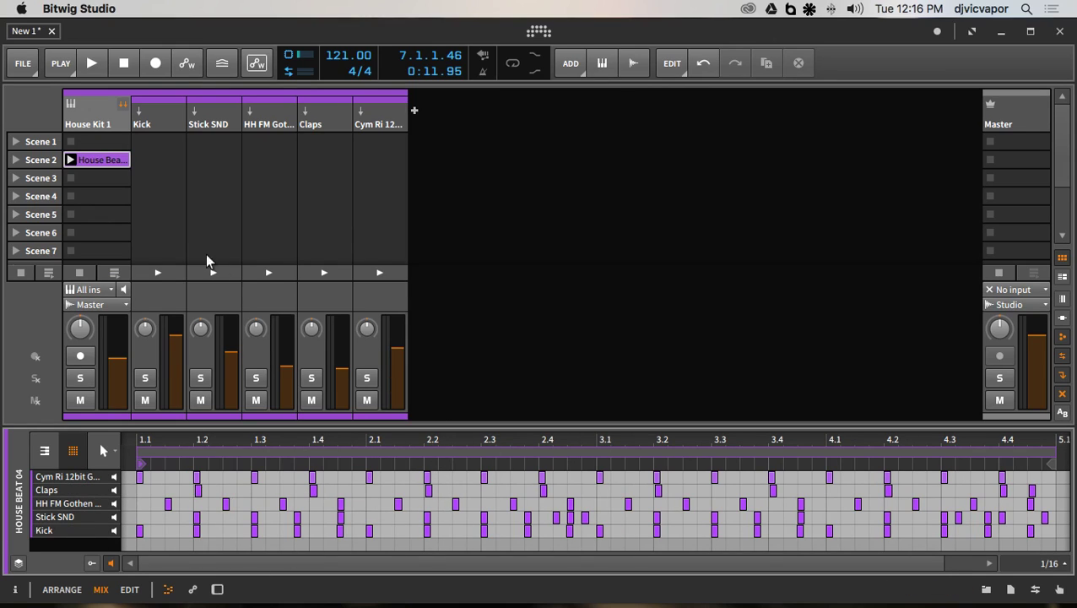
- Show the Drum Machine and open the Stick SND pad's multisample editor, showing rdd_snare158.wav on C#1
left_click(102, 110)
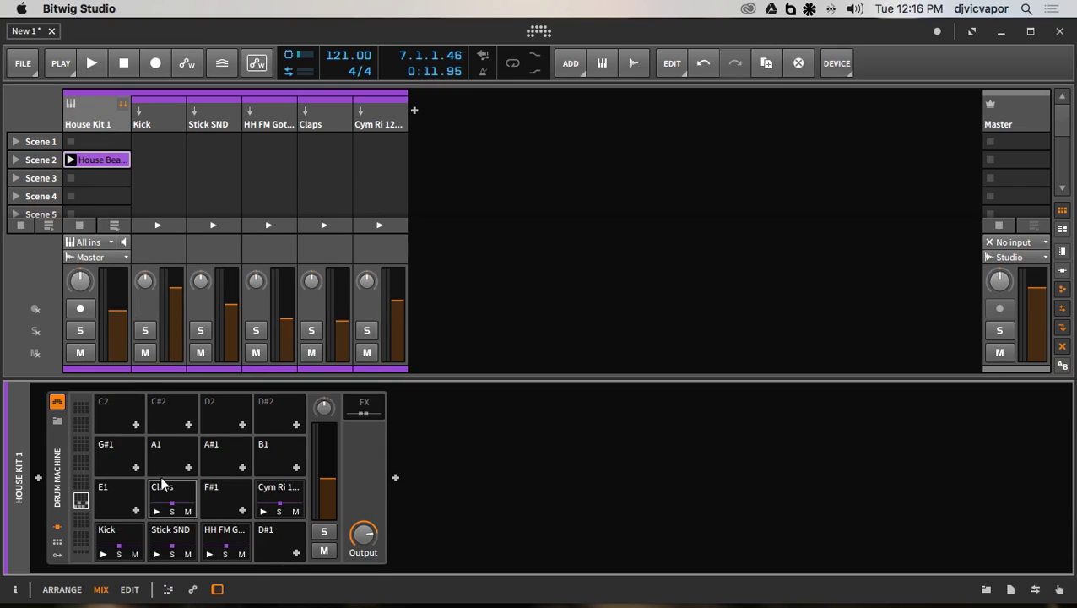
left_click(166, 529)
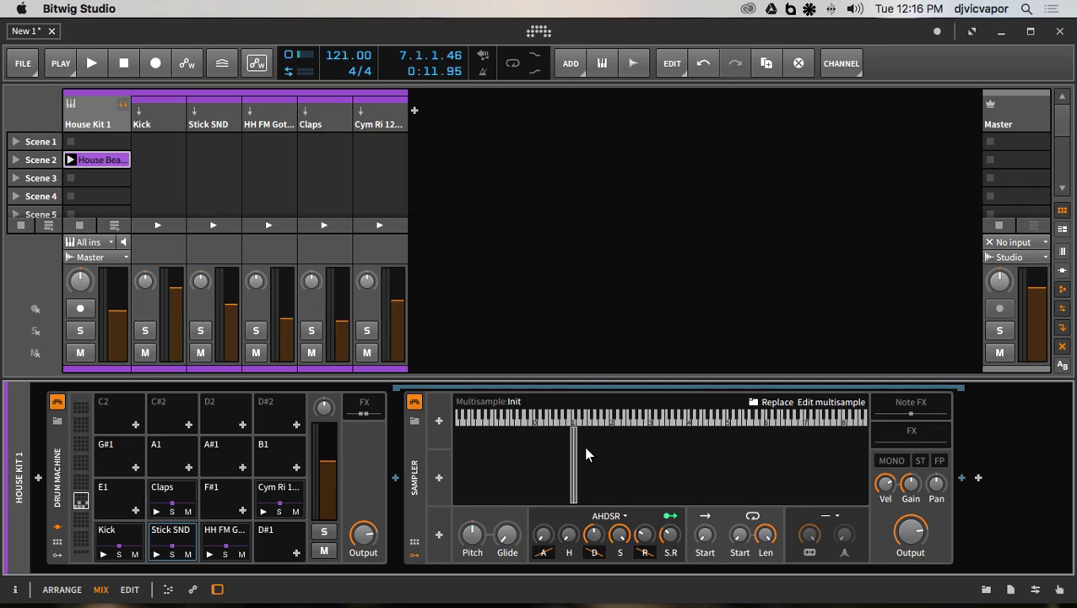
left_click(805, 404)
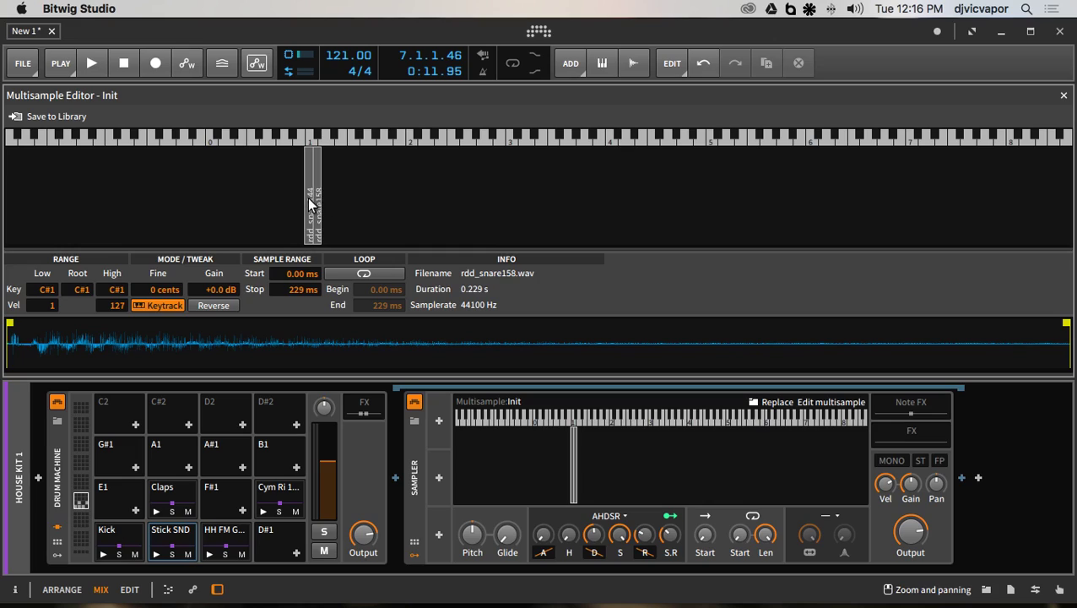
- Solo the Stick SND snare pad and play the beat twice to audition it alone
left_click(171, 554)
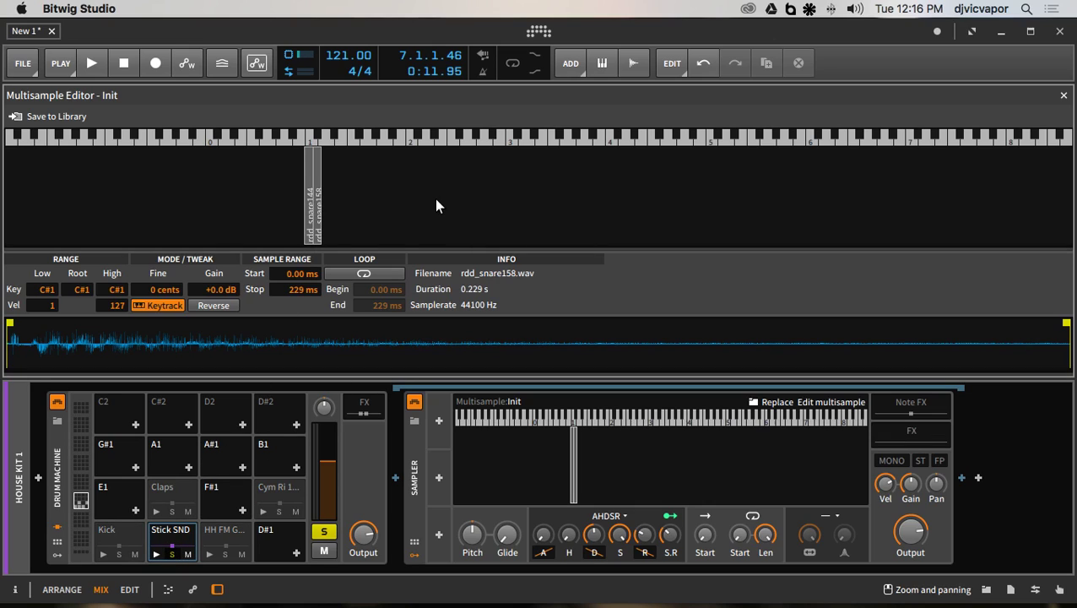
key("space")
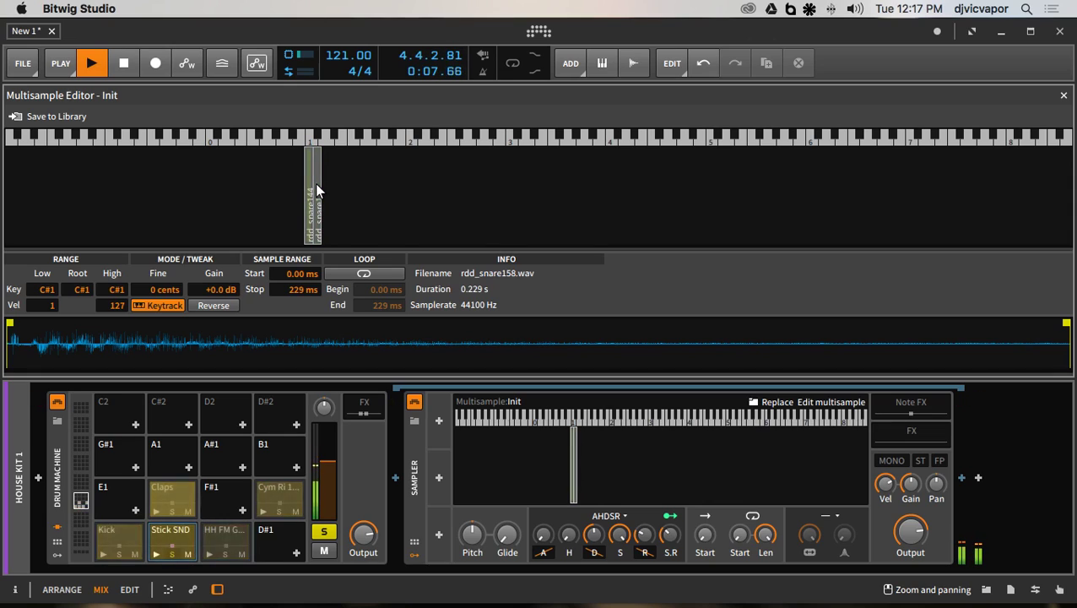
key("space")
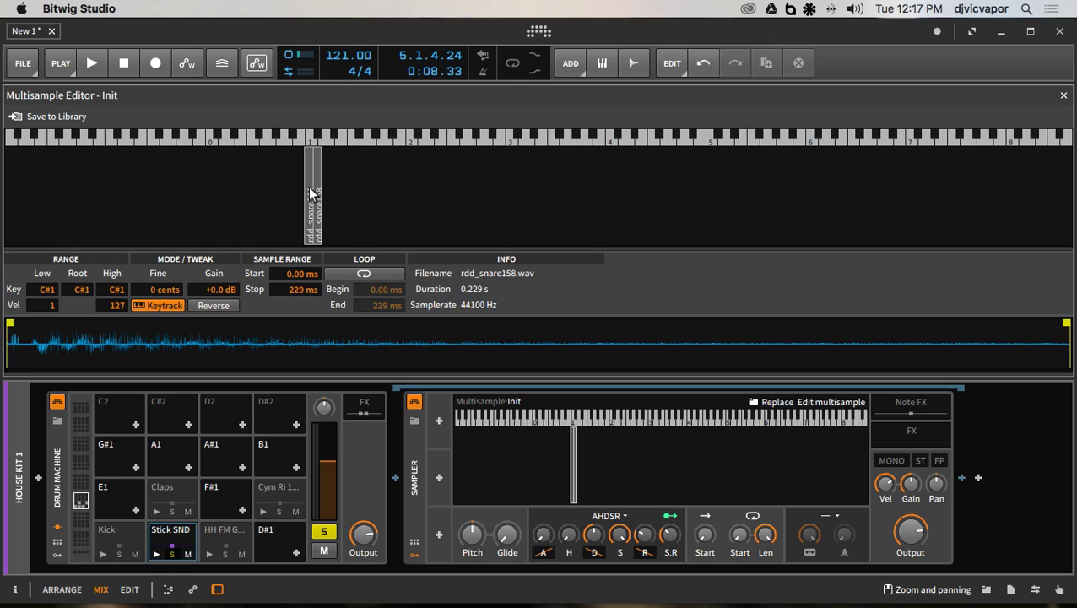
key("space")
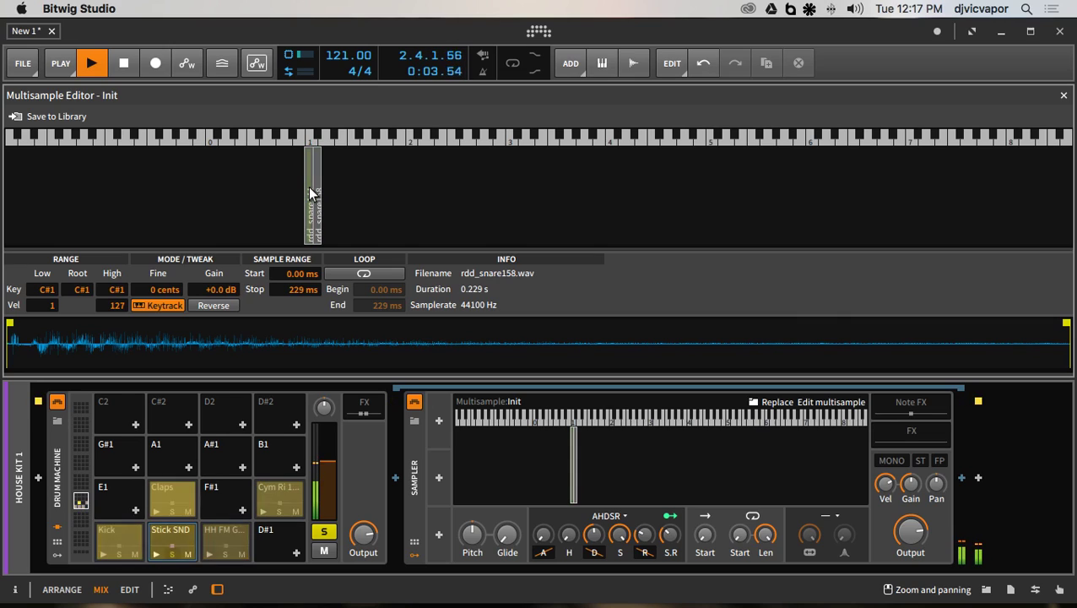
key("space")
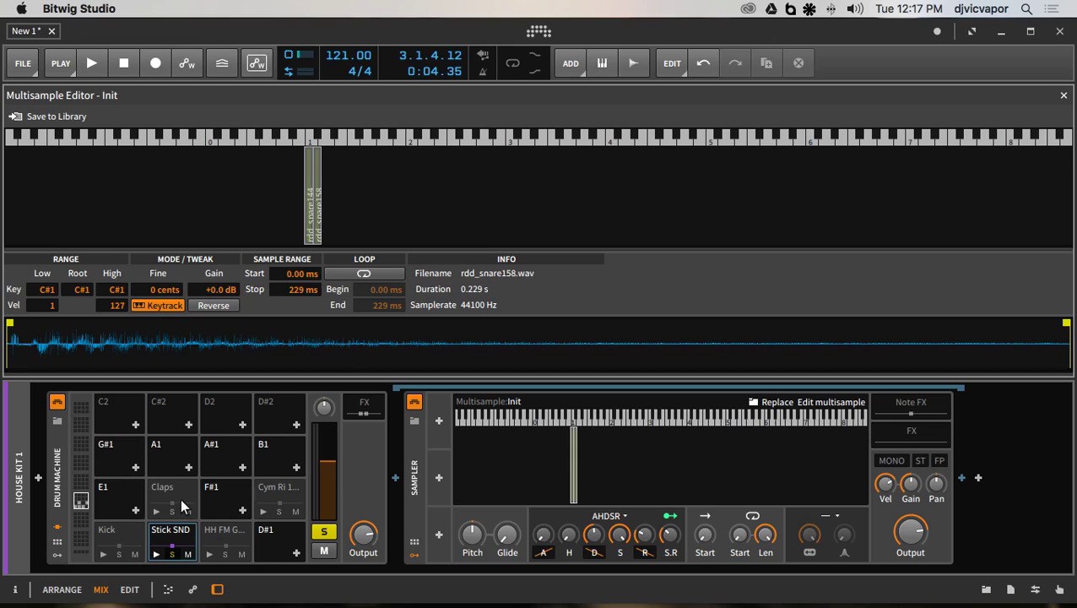
- Inspect the paired samples on the HH, Claps and Cym Ri pads, then return to Stick SND
left_click(209, 535)
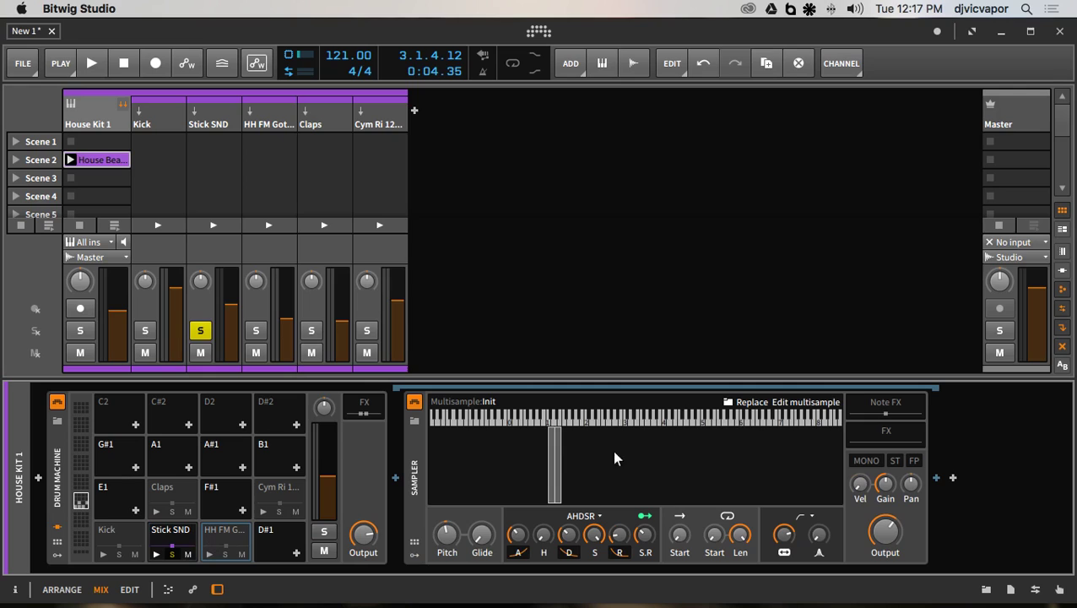
left_click(806, 402)
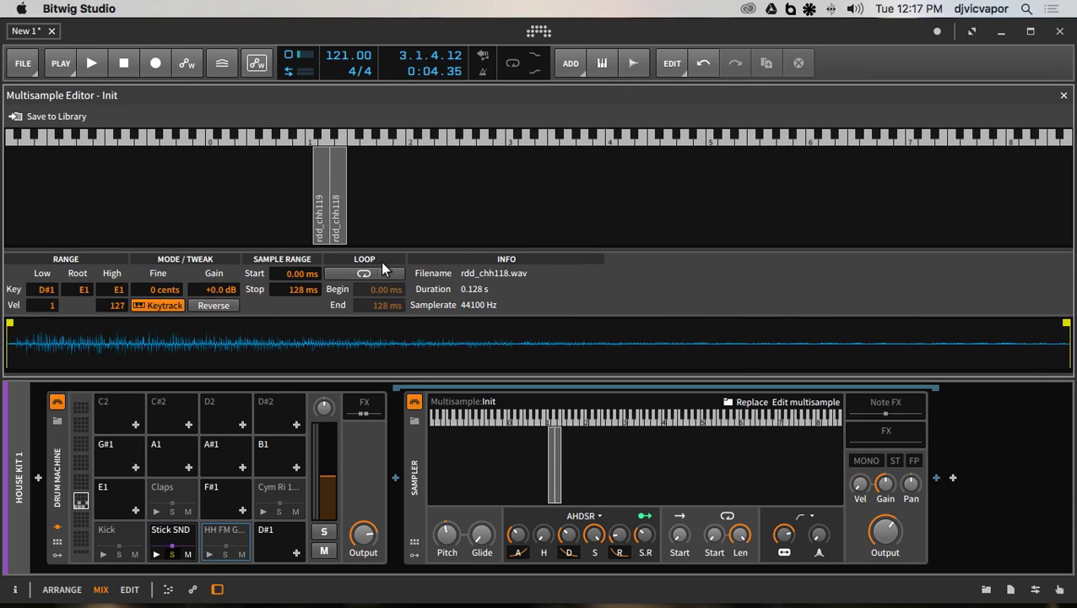
left_click(170, 500)
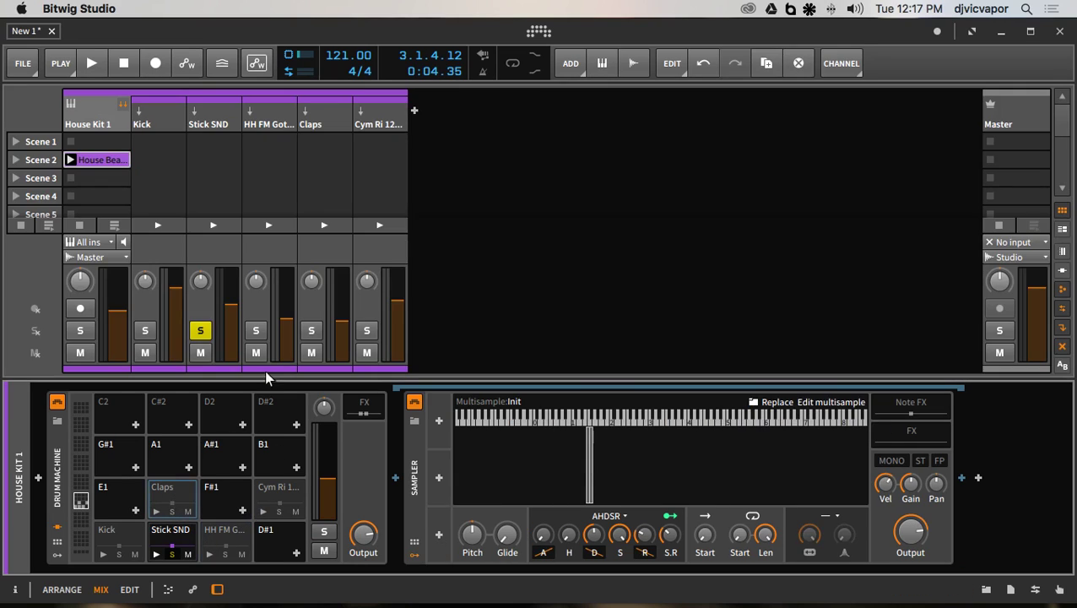
left_click(834, 400)
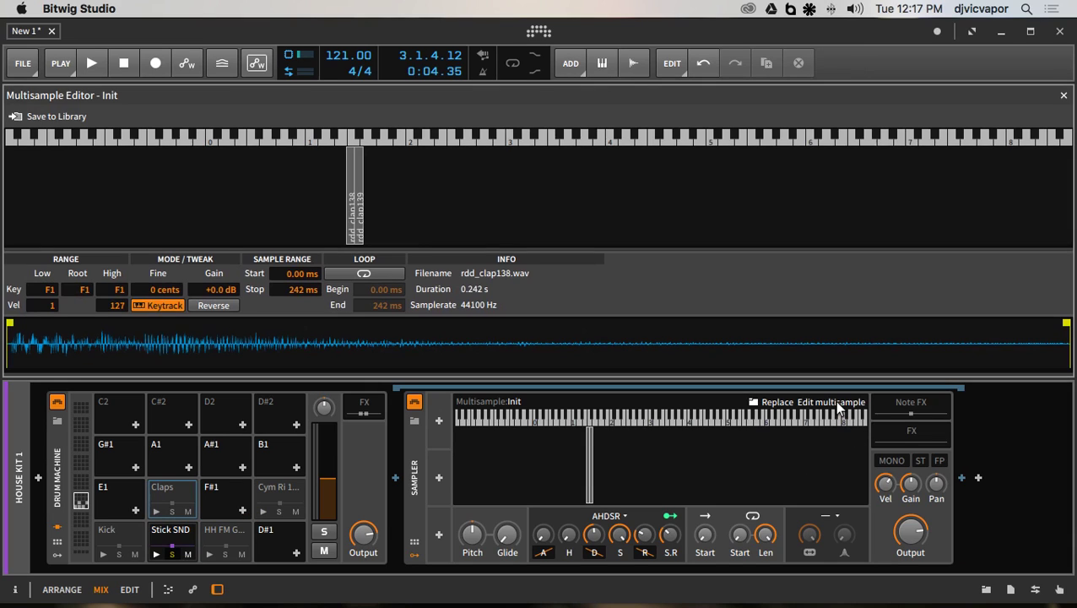
left_click(290, 490)
left_click(788, 400)
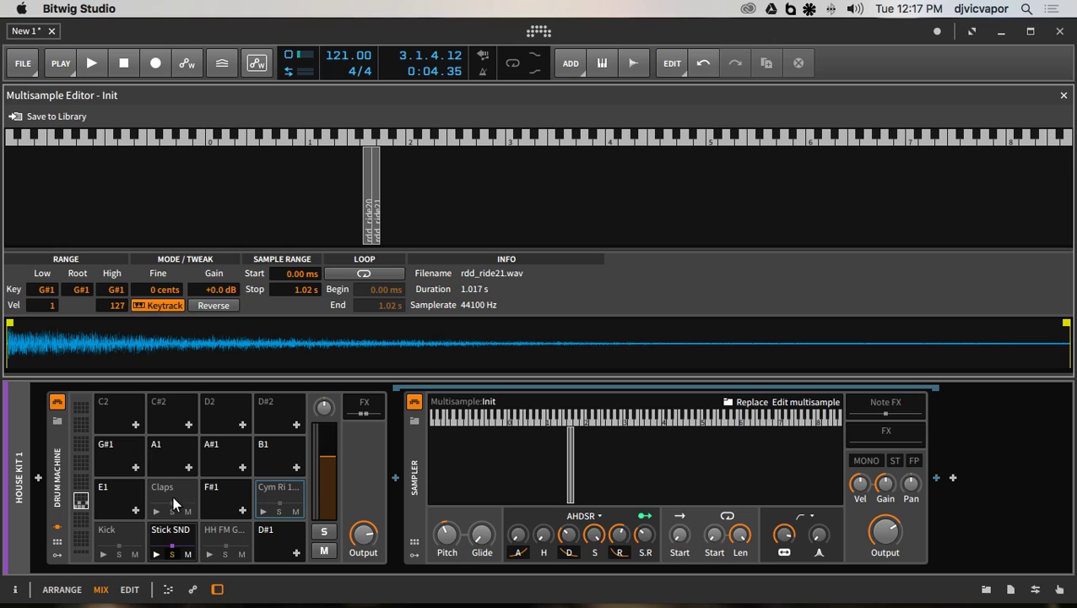
left_click(160, 535)
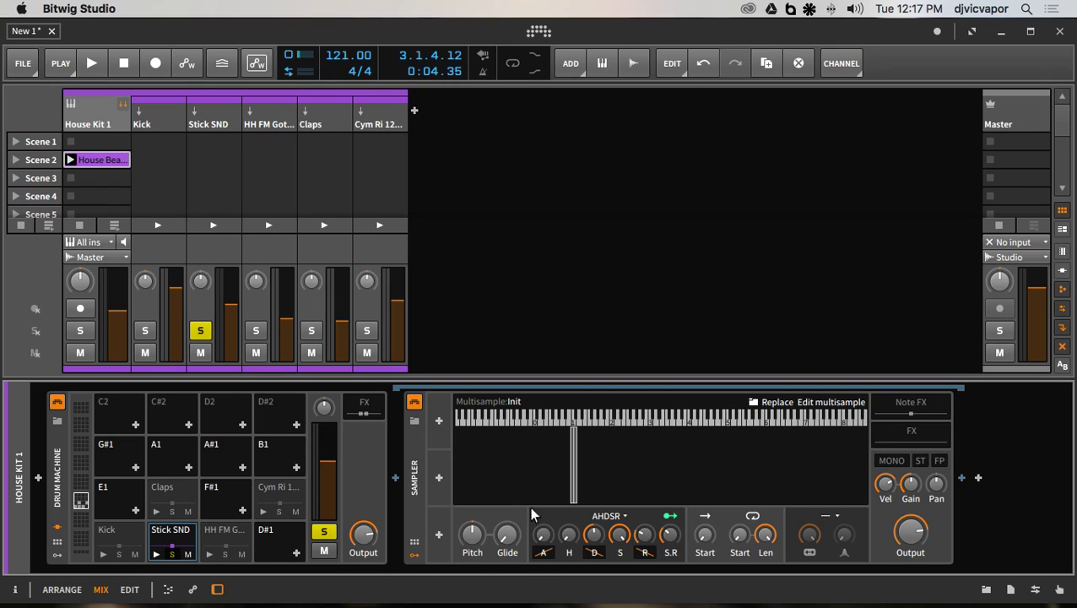
- Reopen the snare's multisample editor and bring up the Note Pitch Shifter in its Note FX chain
left_click(802, 402)
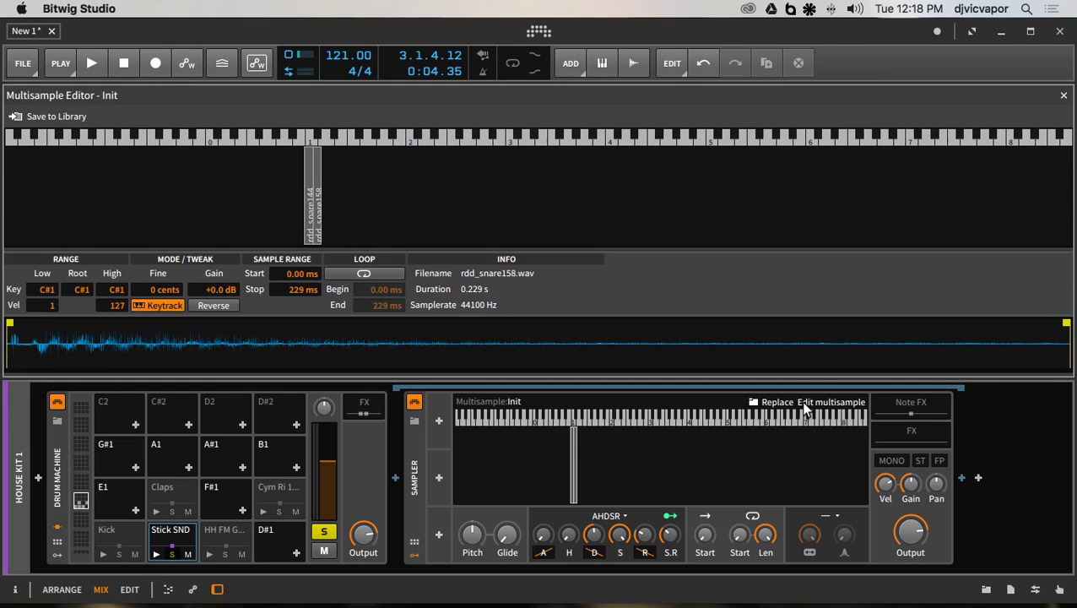
key("space")
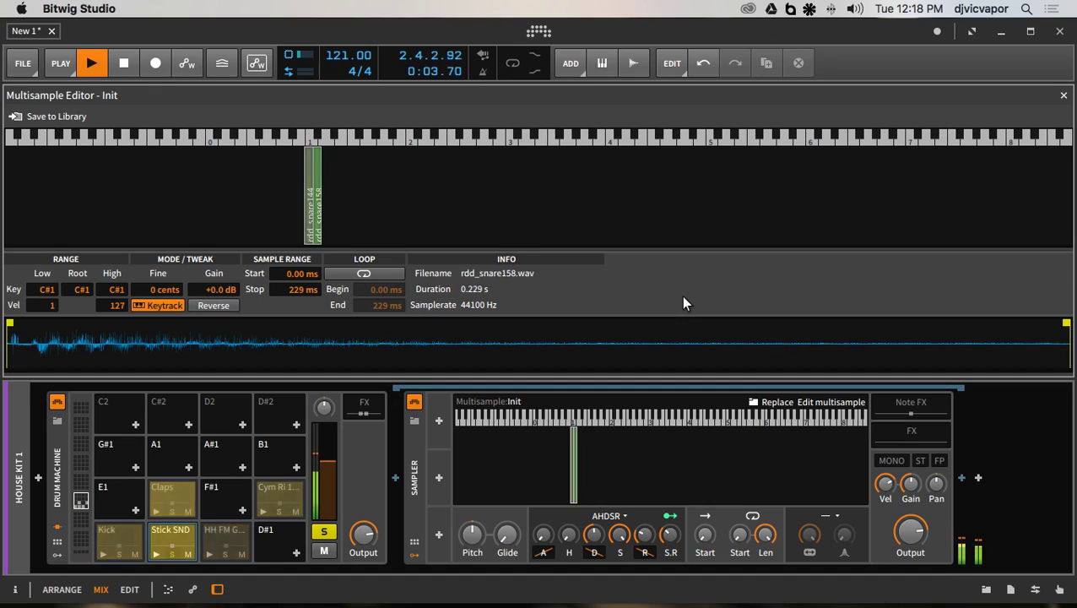
key("space")
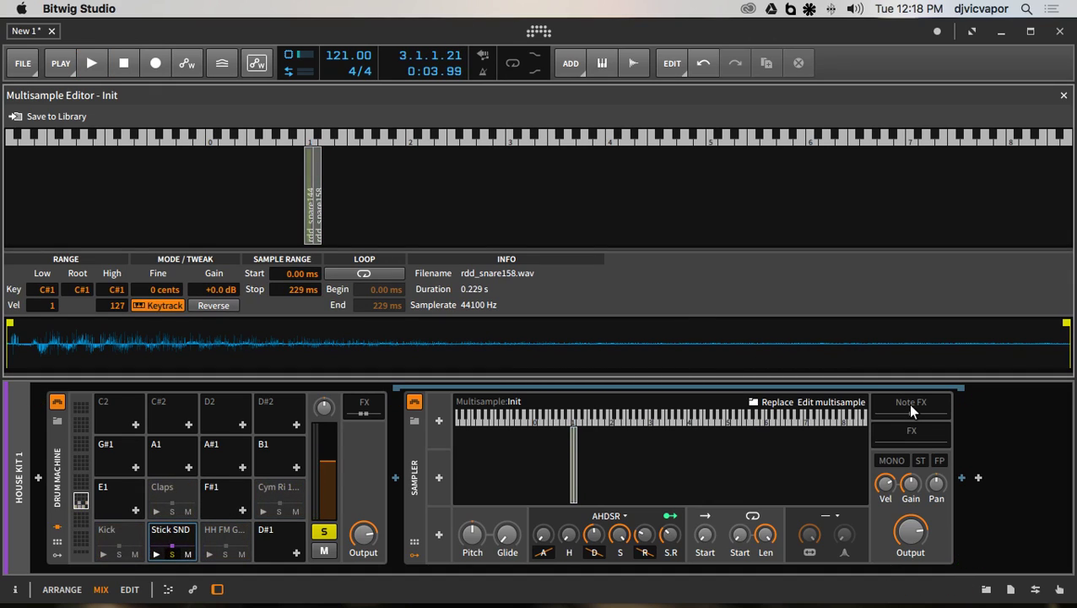
left_click(910, 405)
left_click_drag(732, 574, 1054, 557)
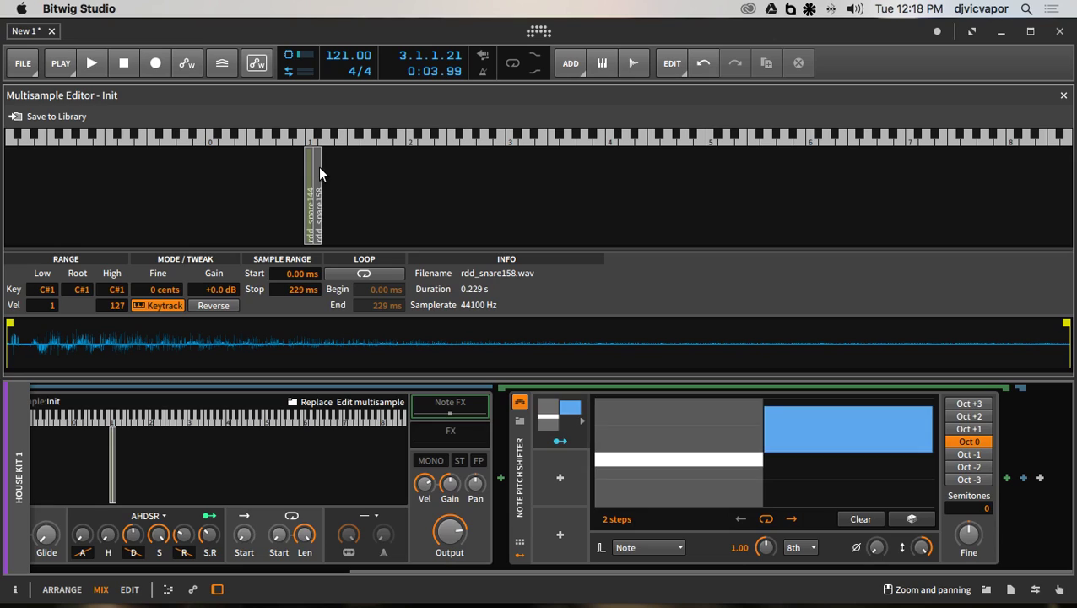
- Play the beat to hear the snare alternate samples, then close the multisample editor
key("space")
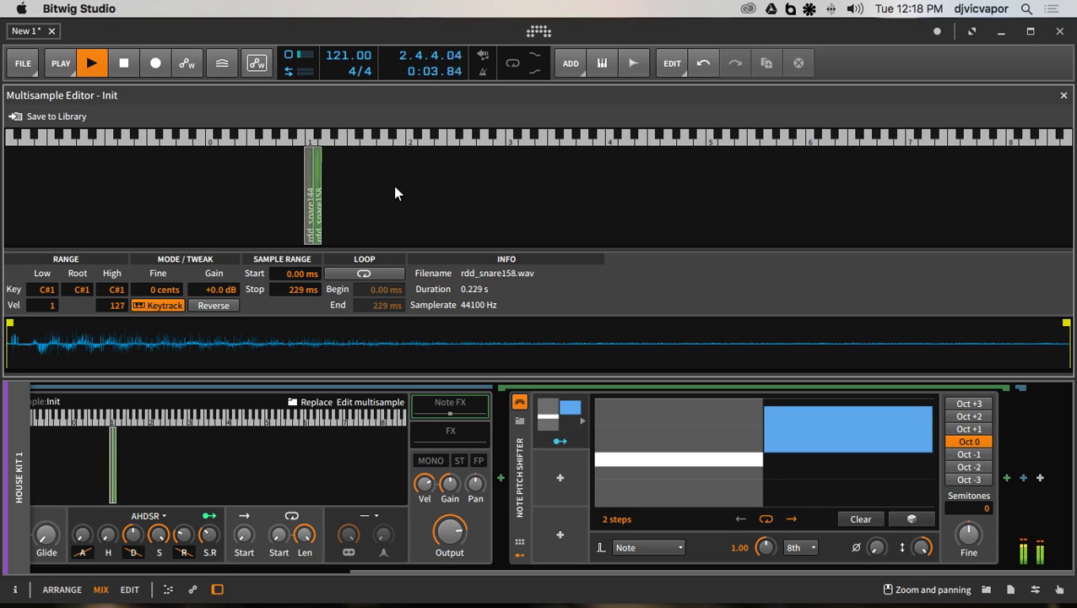
key("space")
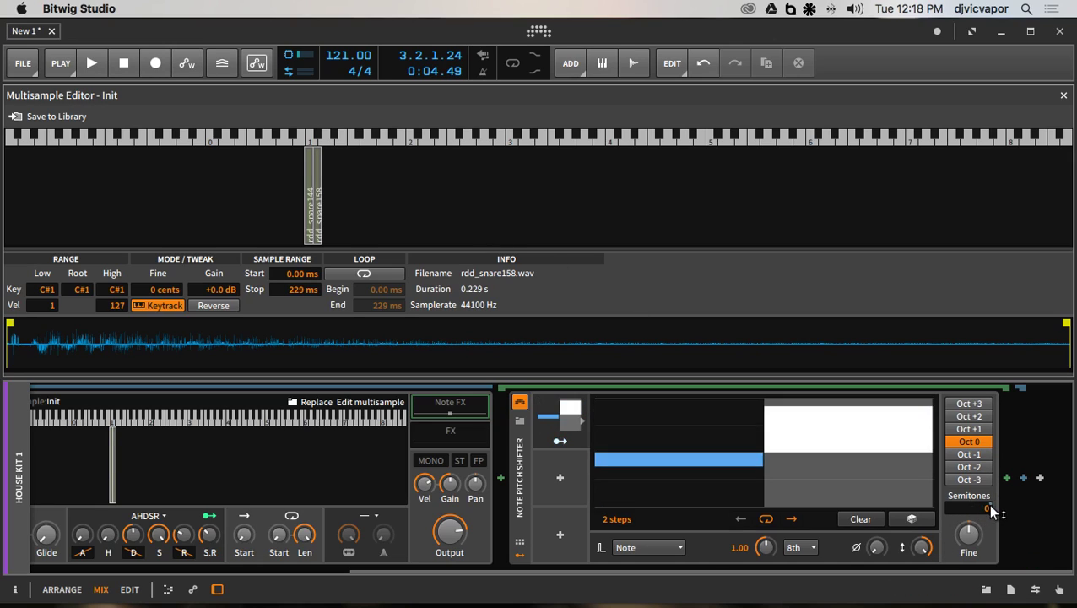
left_click(1064, 95)
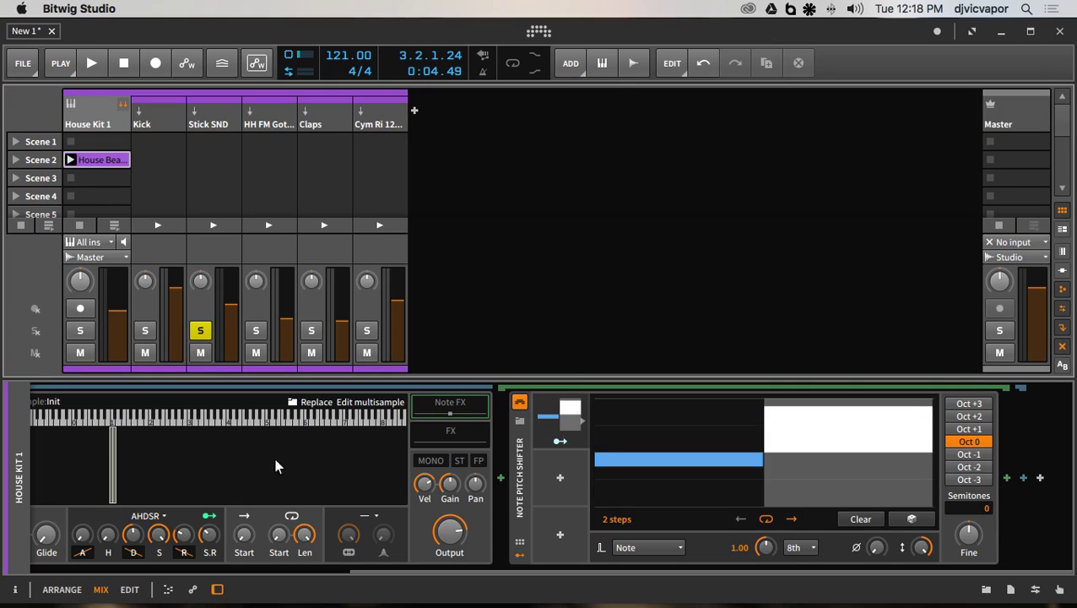
left_click_drag(512, 571, 209, 588)
- Select and solo the HH pad, and start playback to hear the hi-hat alone
left_click(200, 541)
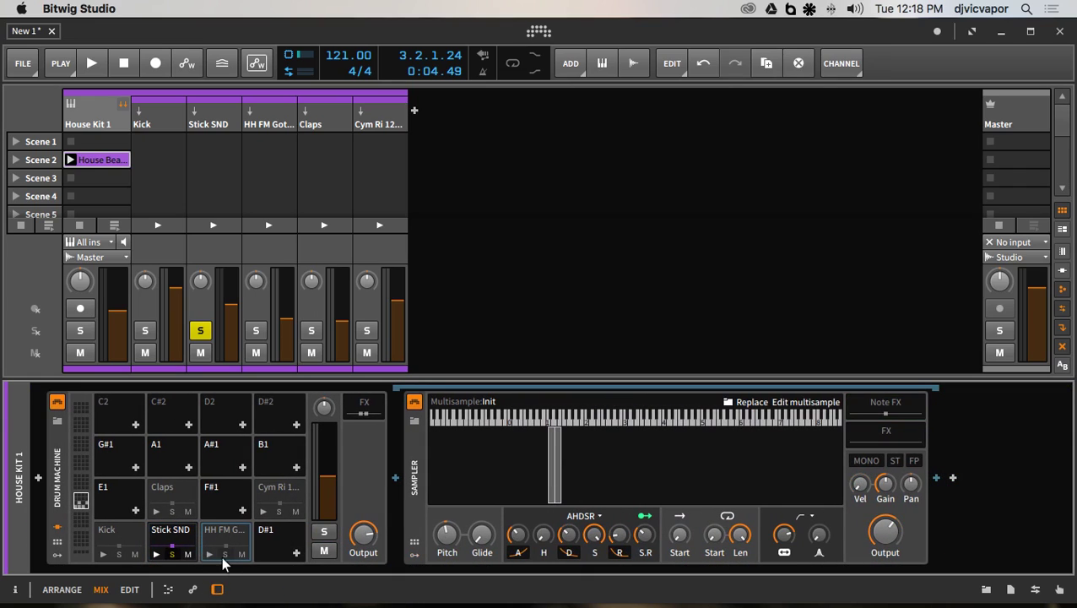
left_click(224, 554)
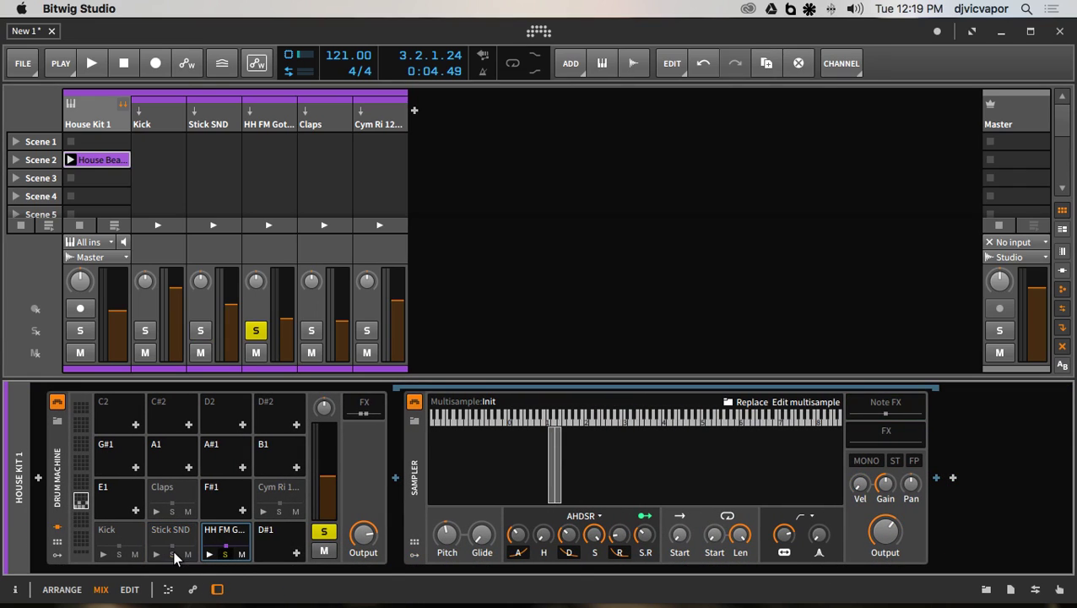
key("space")
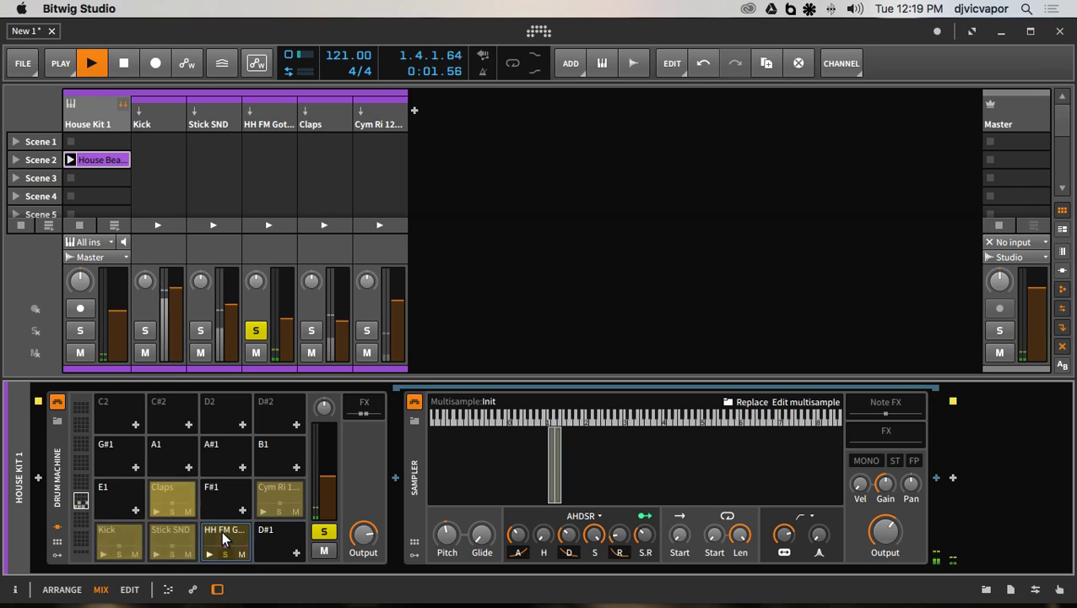
- Show the rdd_chh118 and rdd_chh119 samples and expand the Note Pitch Shifter's octave controls
left_click(805, 401)
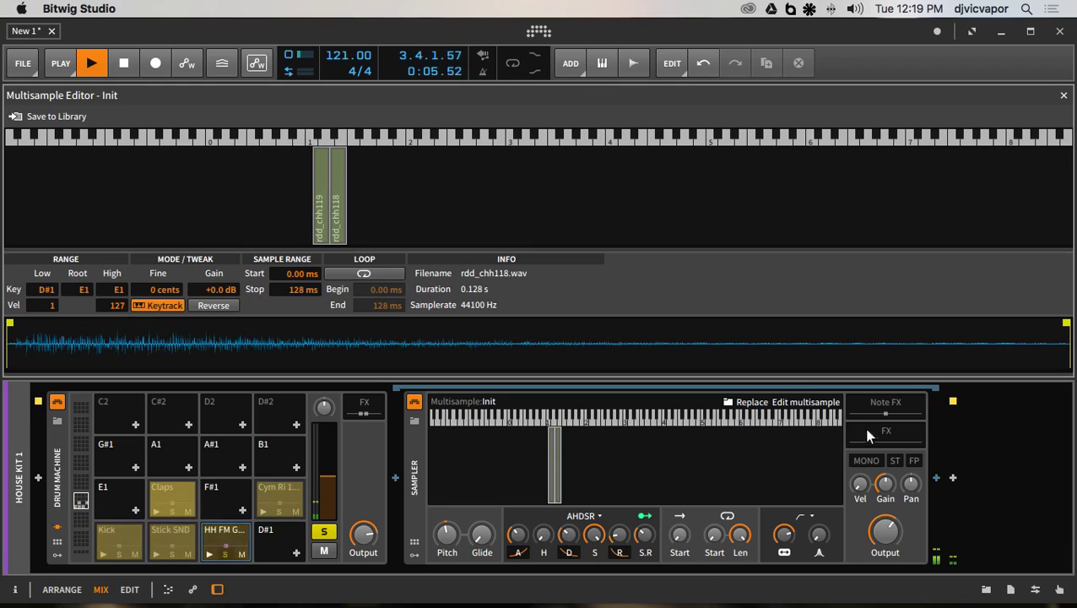
left_click(885, 402)
left_click_drag(769, 570, 909, 566)
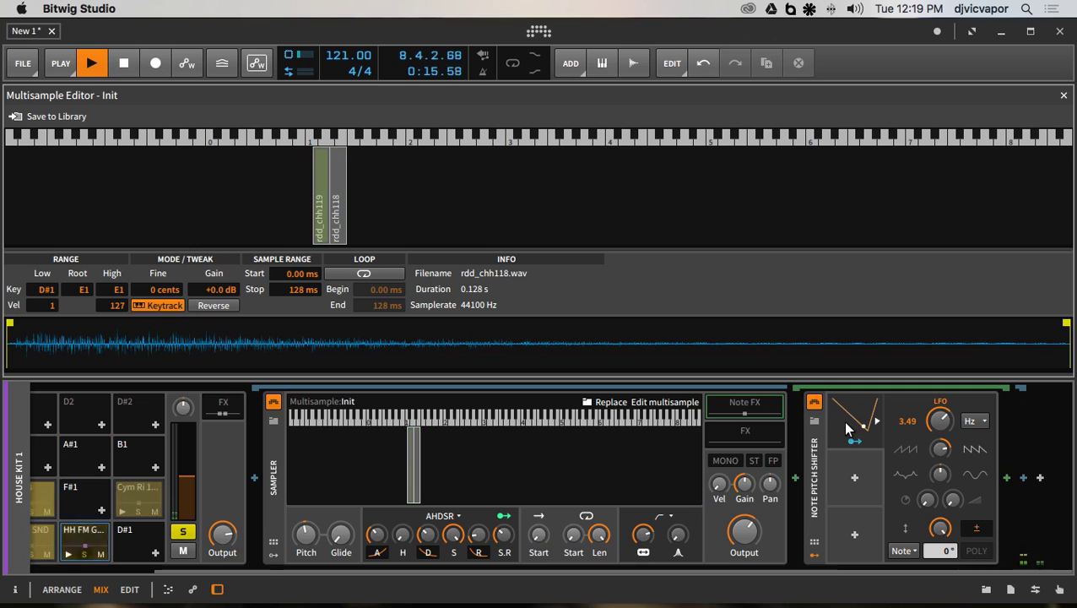
left_click(816, 477)
left_click(815, 474)
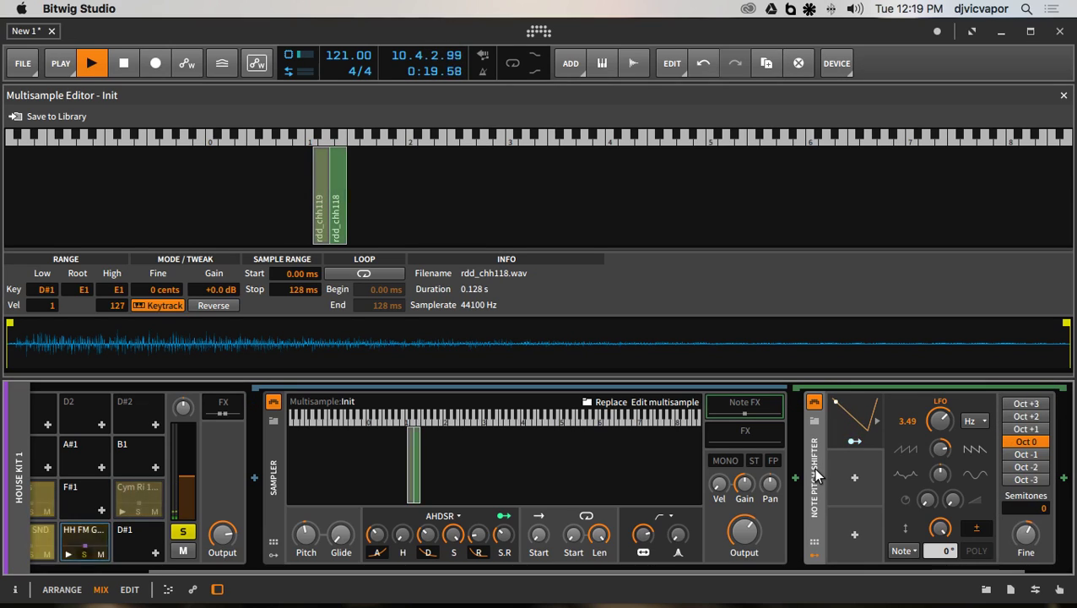
left_click_drag(802, 569, 963, 562)
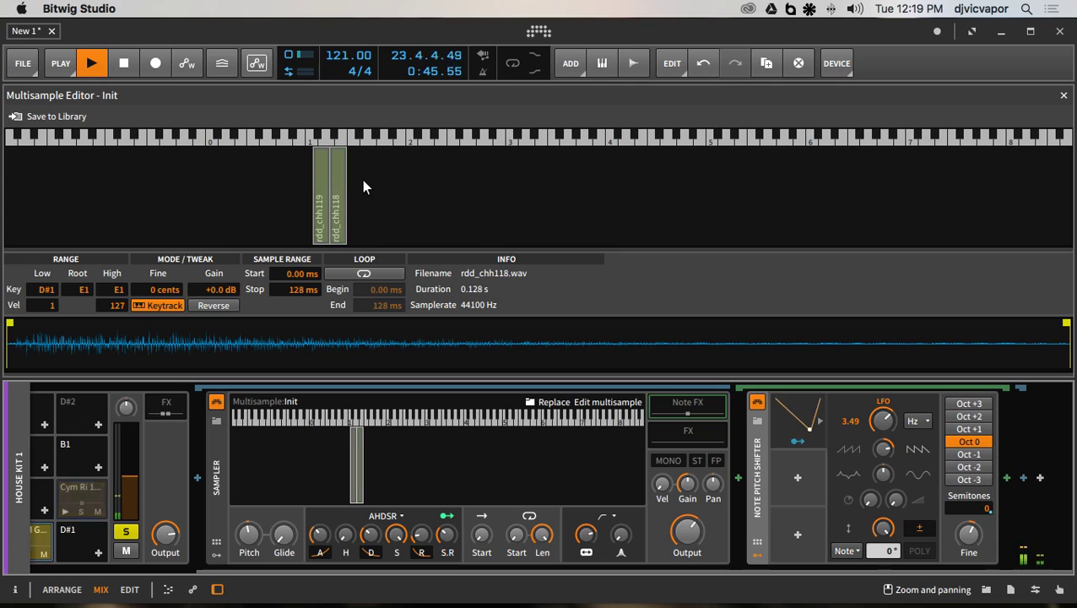
- Close the multisample editor, unsolo the HH pad, stop the beat, and switch to OBS
left_click(1063, 96)
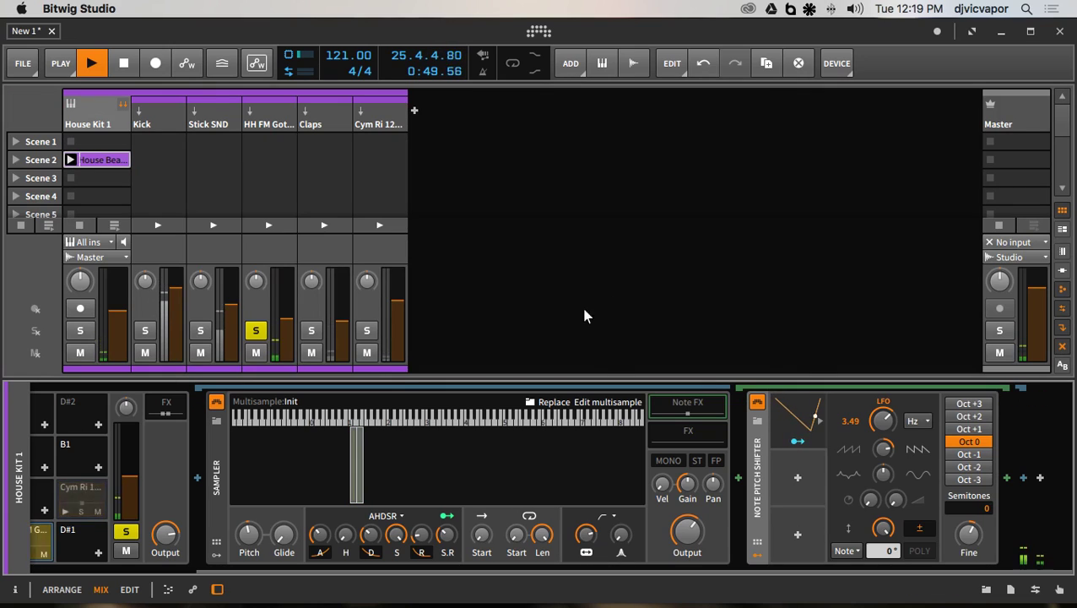
left_click_drag(250, 570, 42, 589)
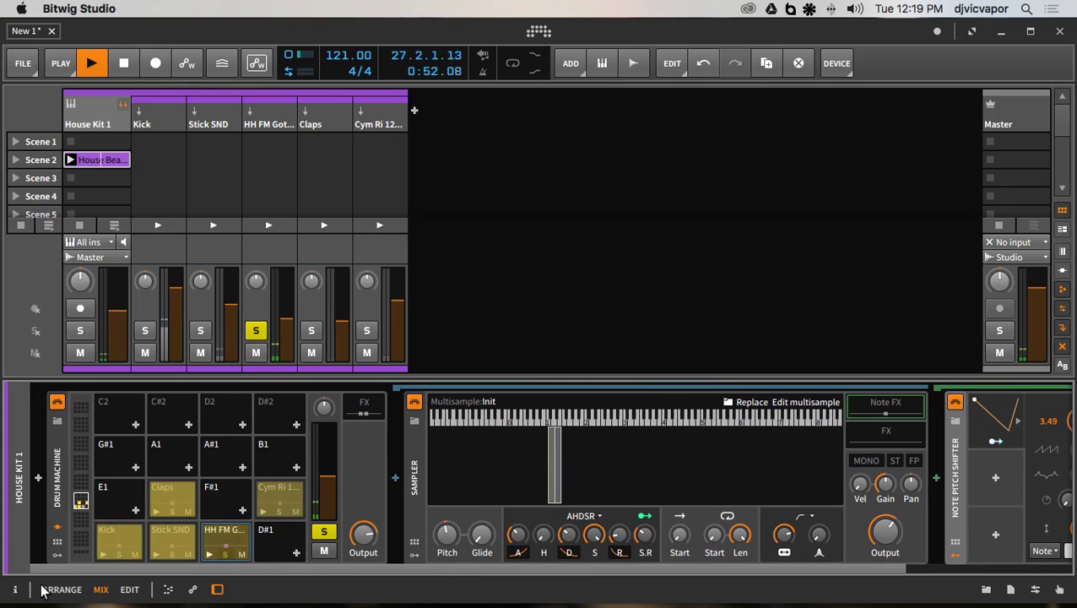
left_click(223, 554)
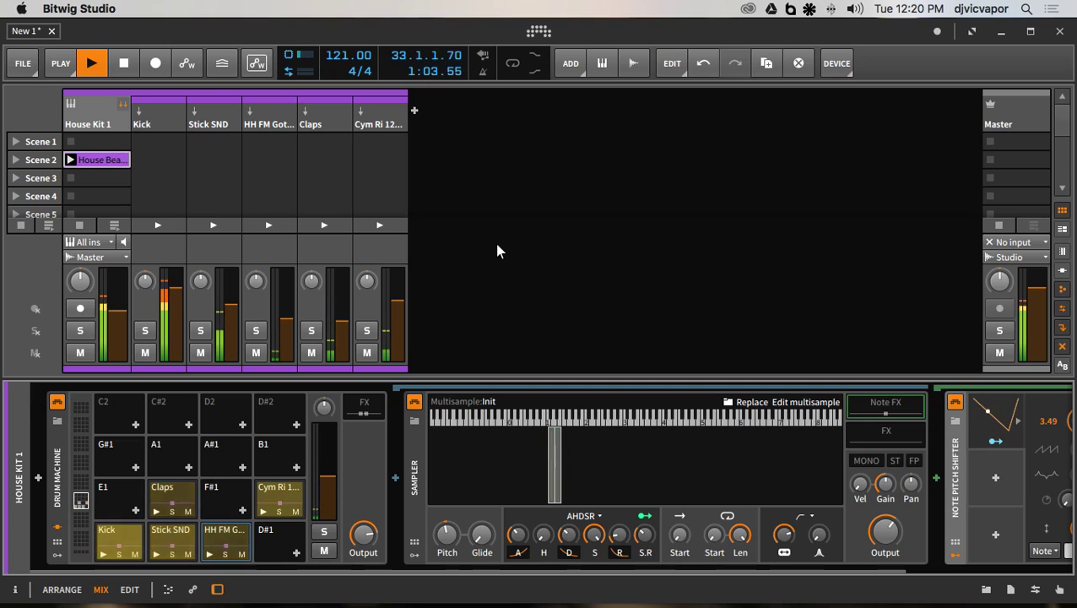
key("space")
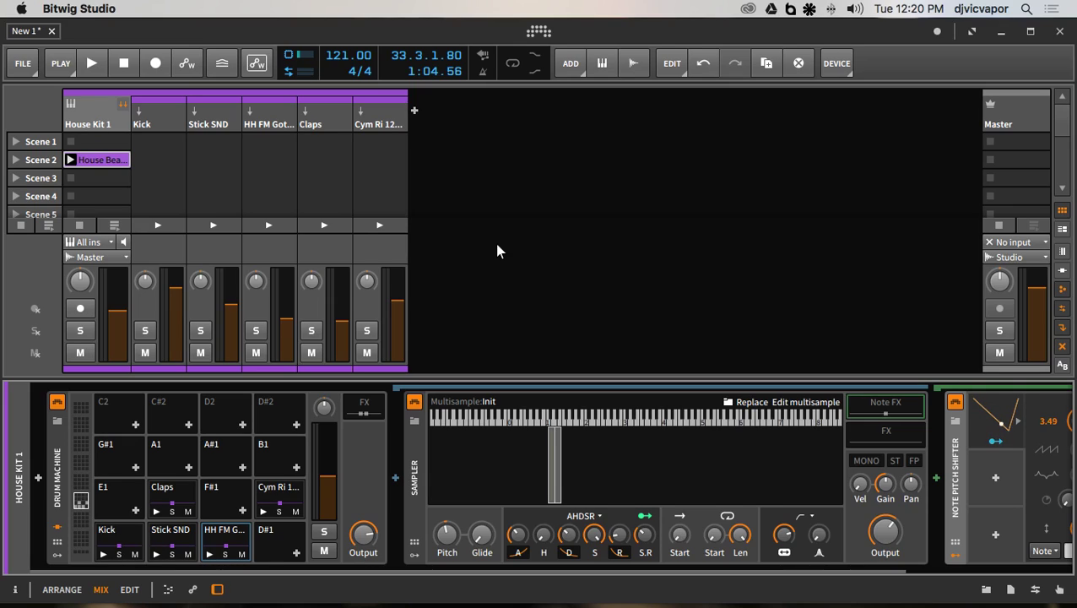
key("ctrl+Up")
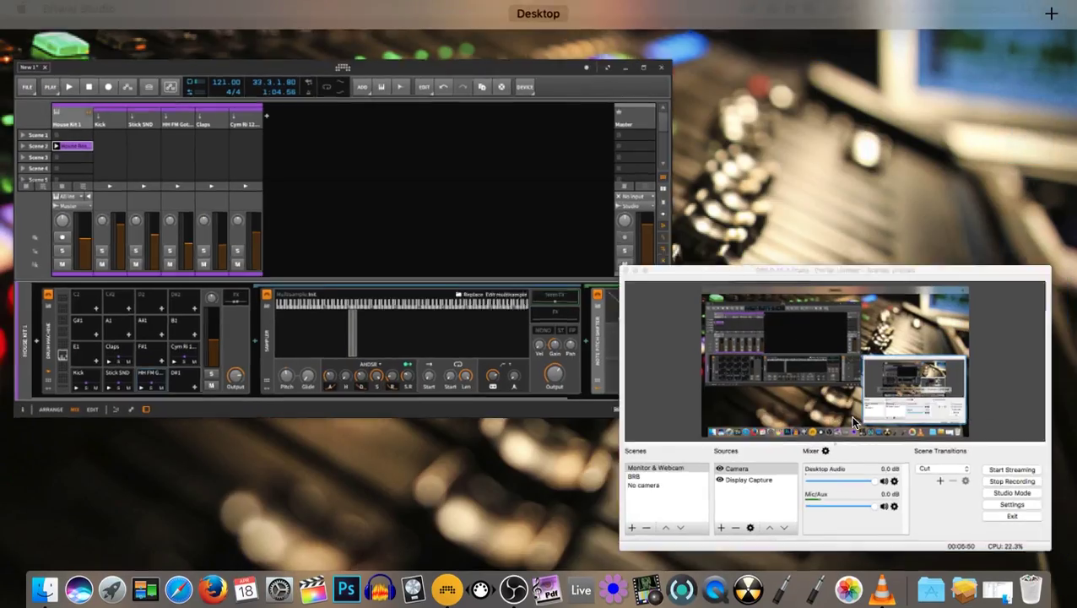